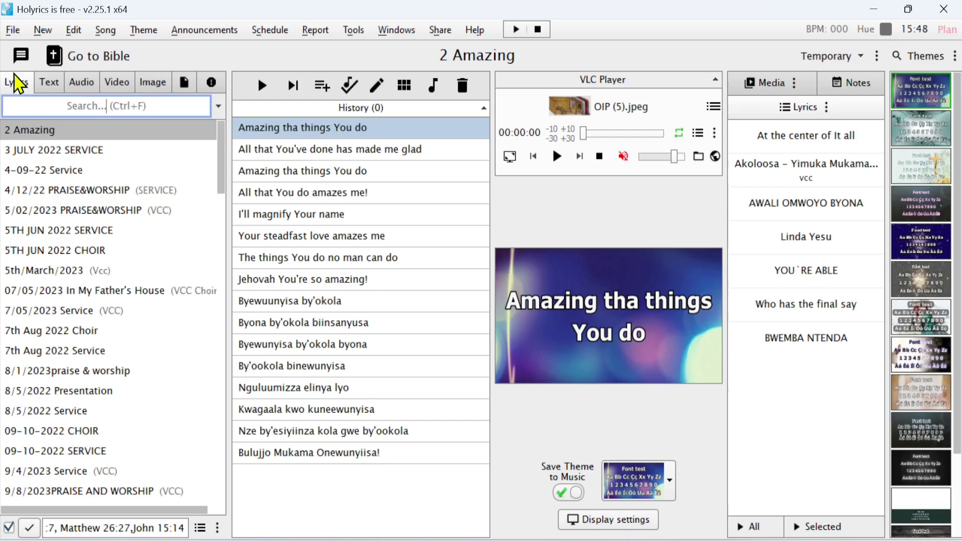
- Create a new song and title it 'All the other Gods'
{"action": "left_click", "coordinate": [43, 31]}
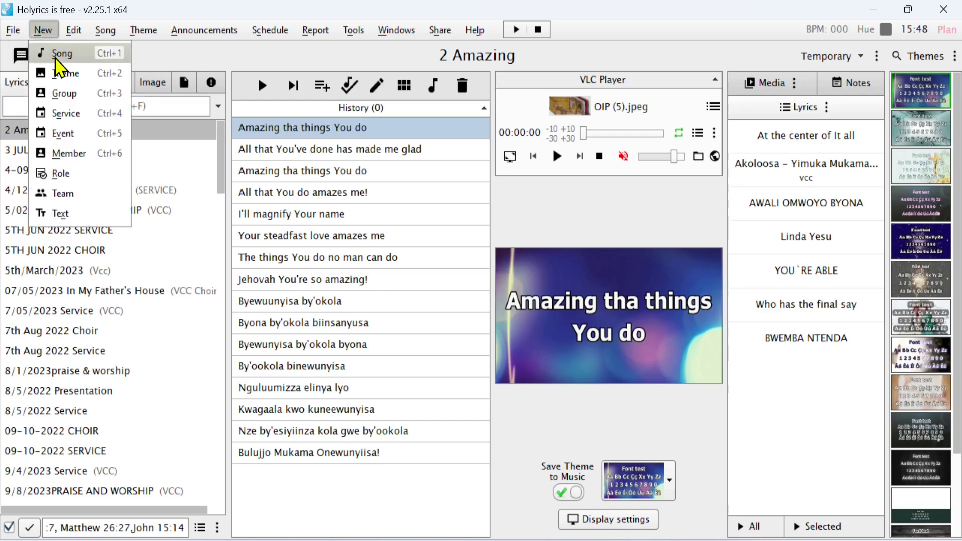
{"action": "left_click", "coordinate": [56, 56]}
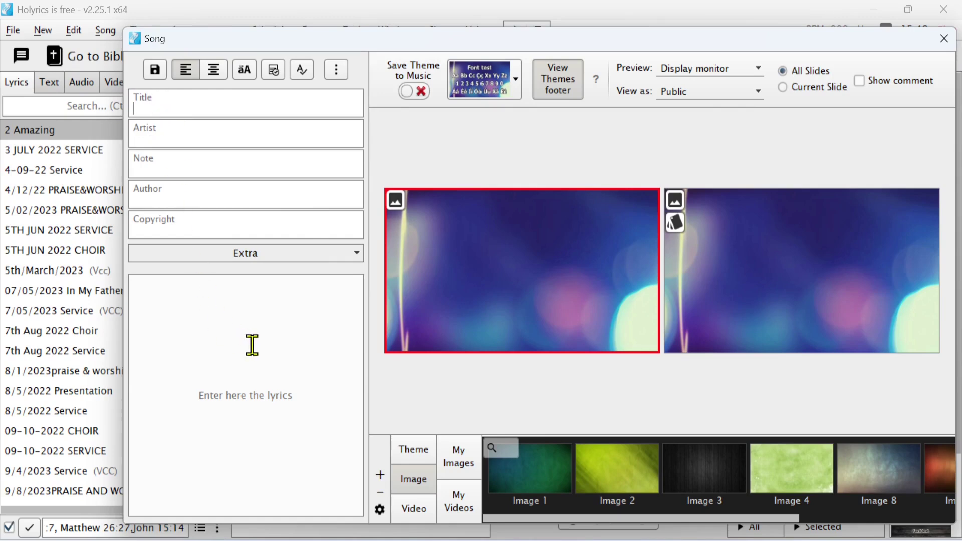
{"action": "type", "text": "All ty"}
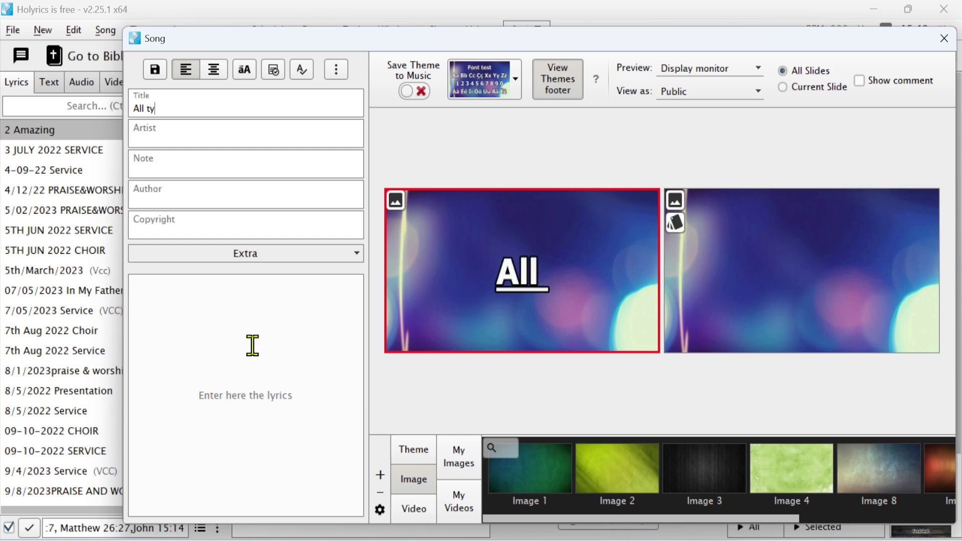
{"action": "key", "text": "BackSpace"}
{"action": "type", "text": "he other G"}
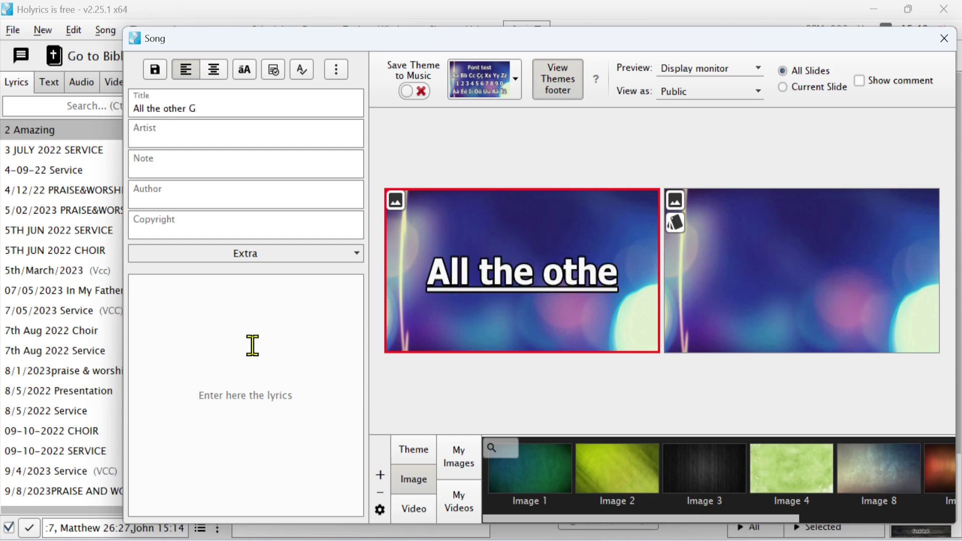
{"action": "type", "text": "ods"}
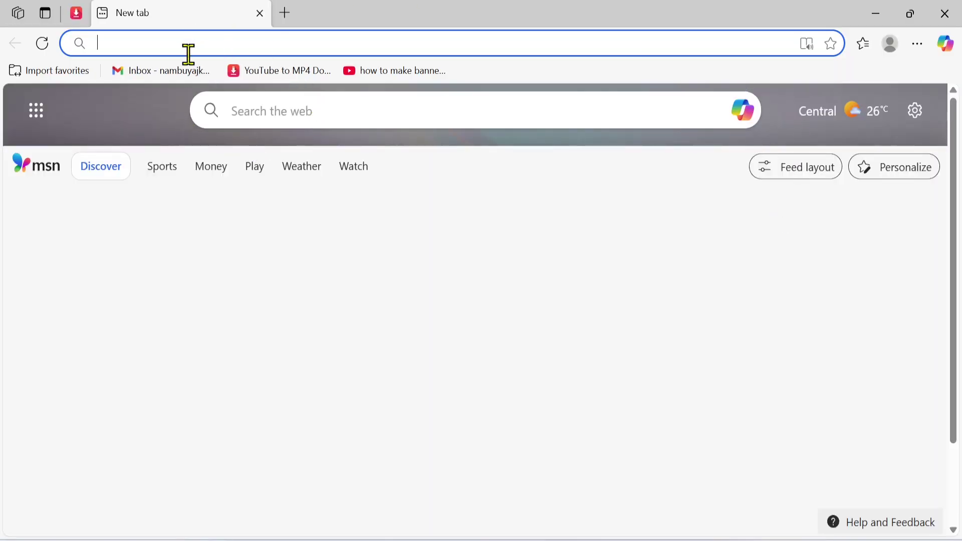
- Search the web for 'all the other' lyrics and select the lyrics on the songlyrics.com page
{"action": "type", "text": "all the"}
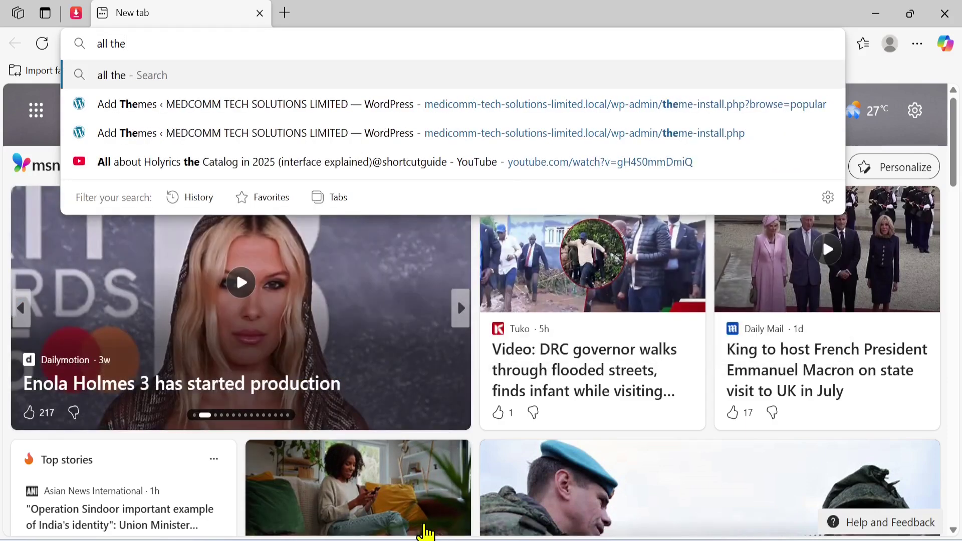
{"action": "type", "text": " other"}
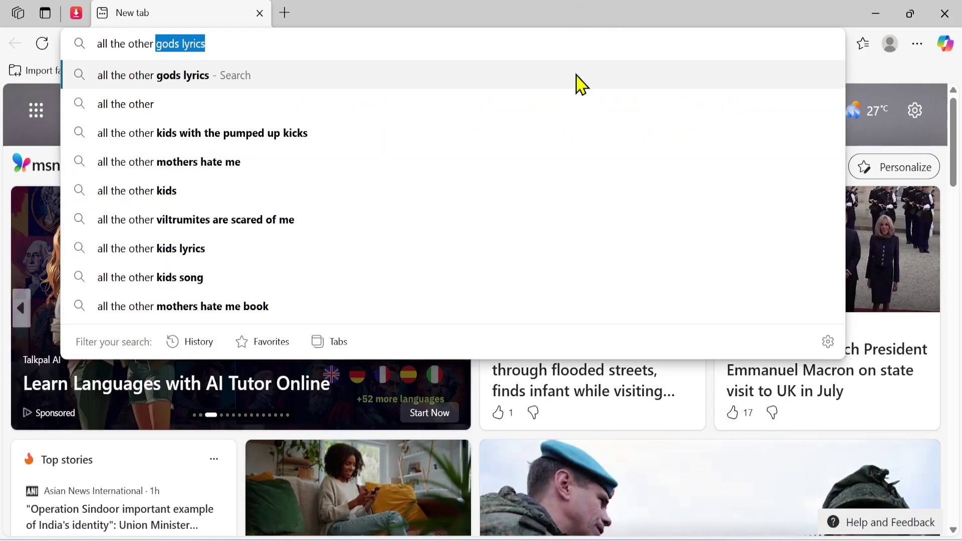
{"action": "key", "text": "Return"}
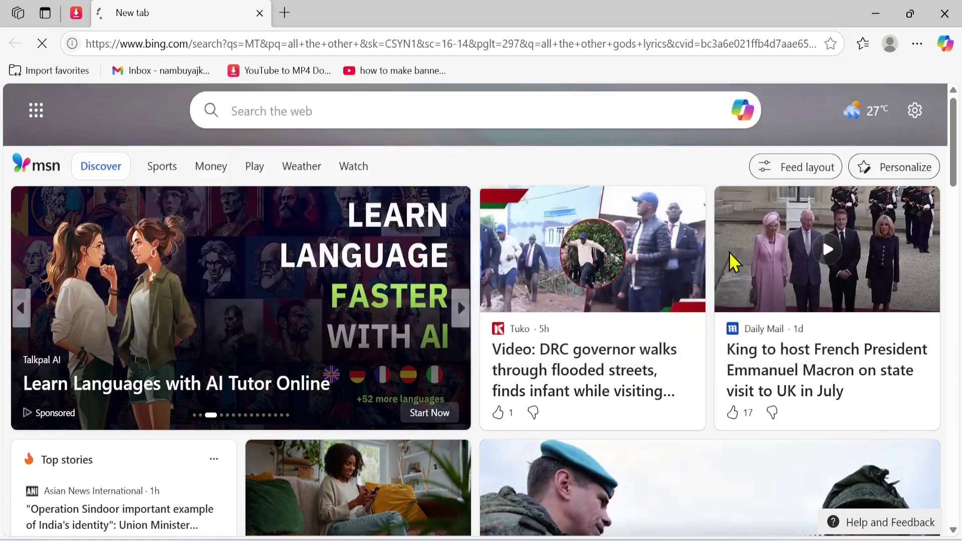
{"action": "scroll", "coordinate": [432, 253], "scroll_direction": "down", "scroll_amount": 8}
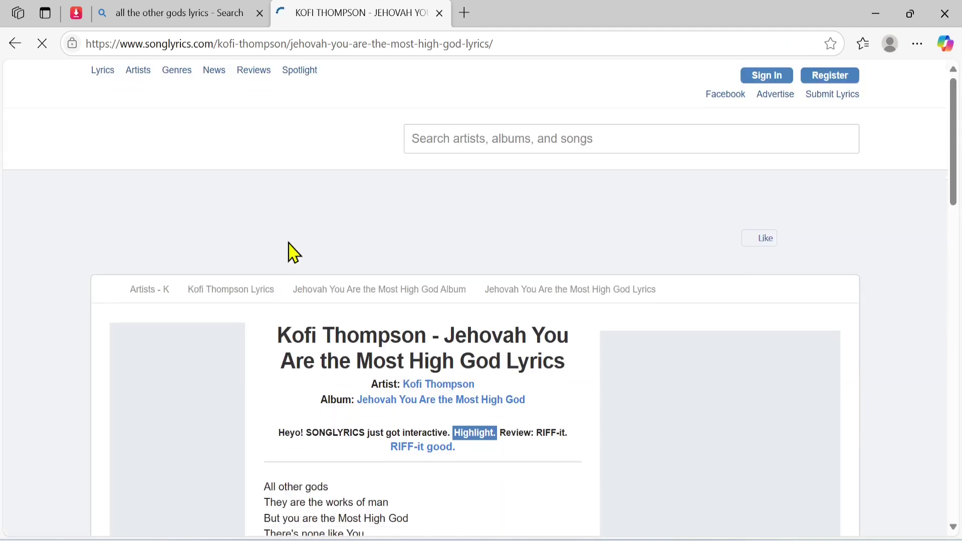
{"action": "scroll", "coordinate": [446, 371], "scroll_direction": "down", "scroll_amount": 5}
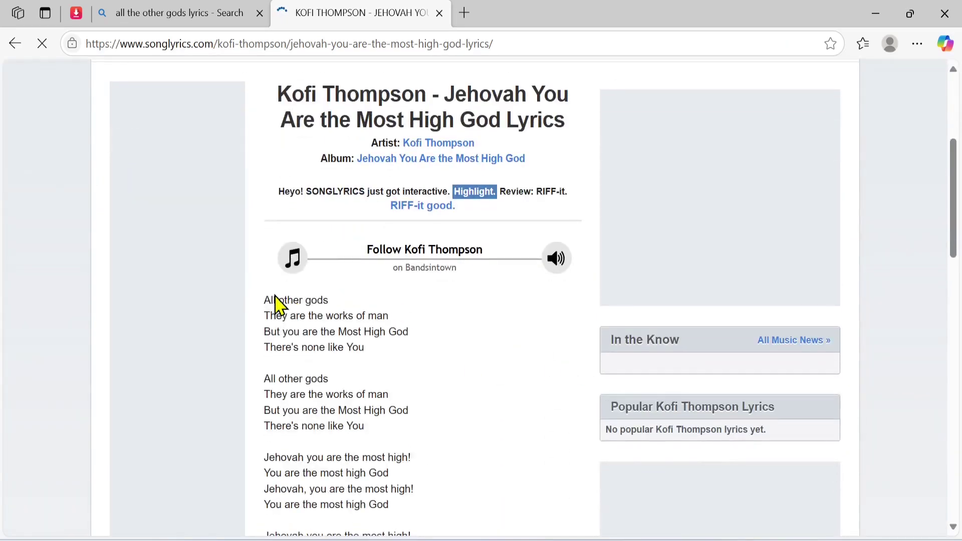
{"action": "left_click_drag", "start_coordinate": [265, 300], "coordinate": [502, 485]}
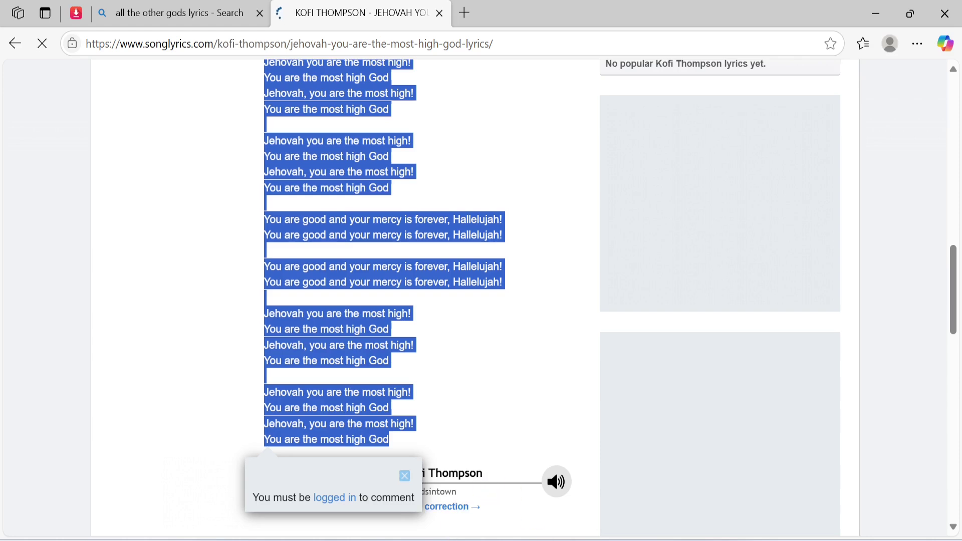
- Paste the copied lyrics into the Holyrics song's empty lyrics box
{"action": "mouse_move", "coordinate": [679, 540]}
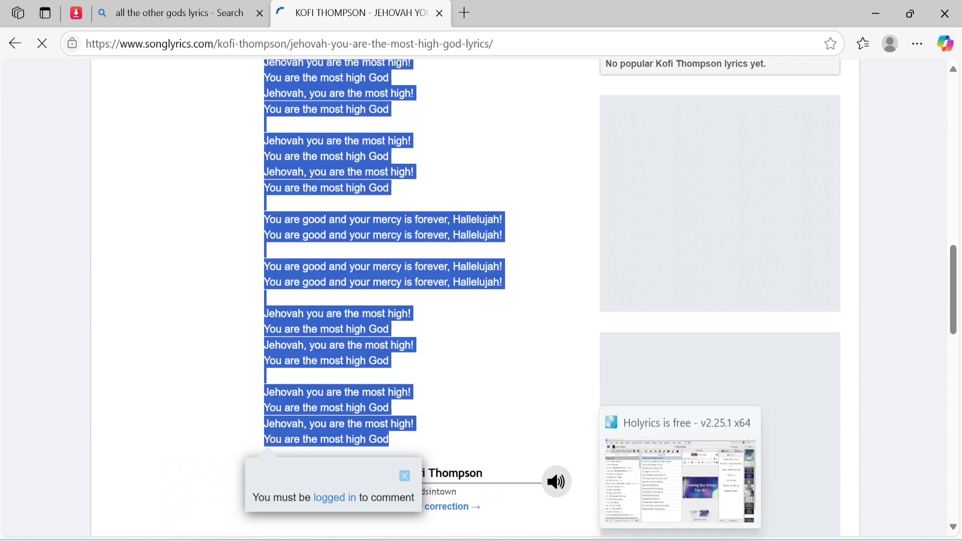
{"action": "left_click", "coordinate": [680, 480]}
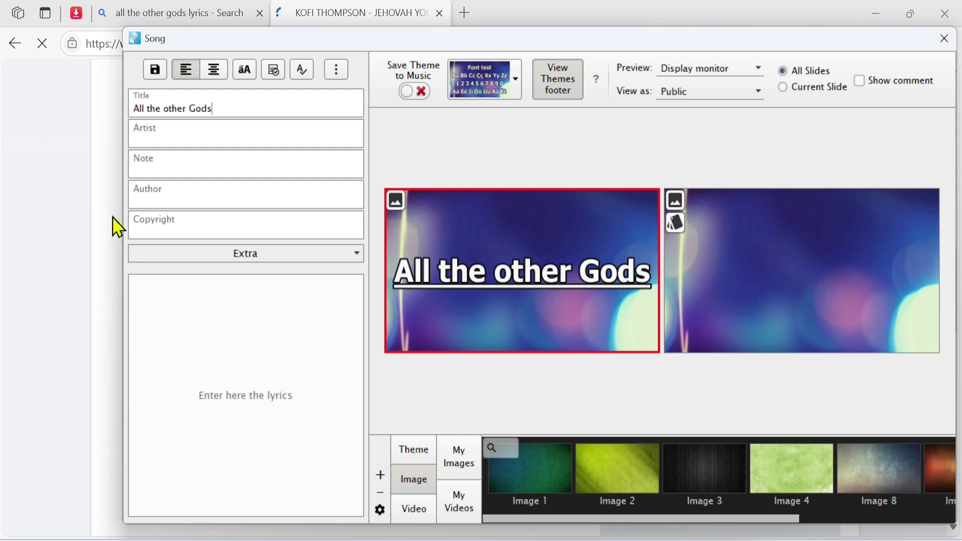
{"action": "left_click", "coordinate": [192, 304]}
{"action": "key", "text": "ctrl+v"}
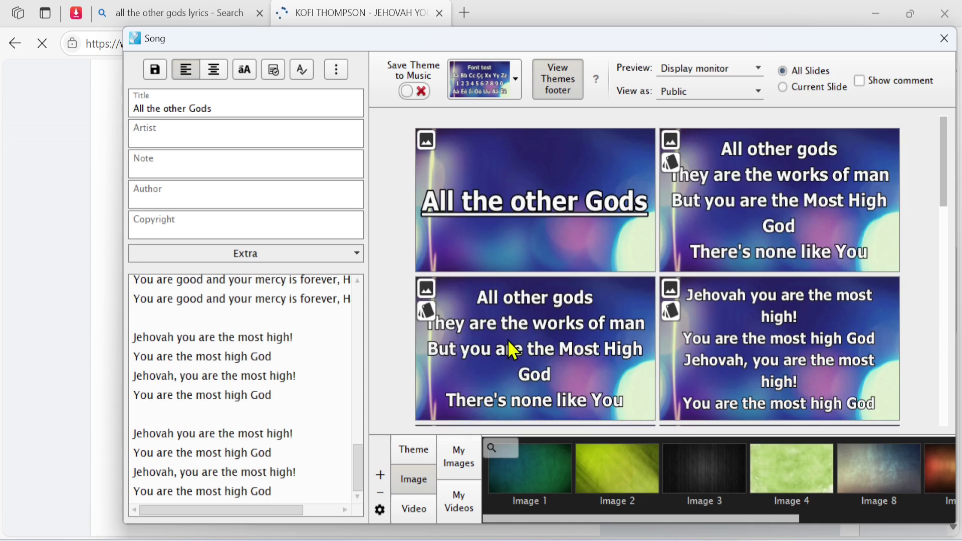
{"action": "scroll", "coordinate": [192, 349], "scroll_direction": "up", "scroll_amount": 3}
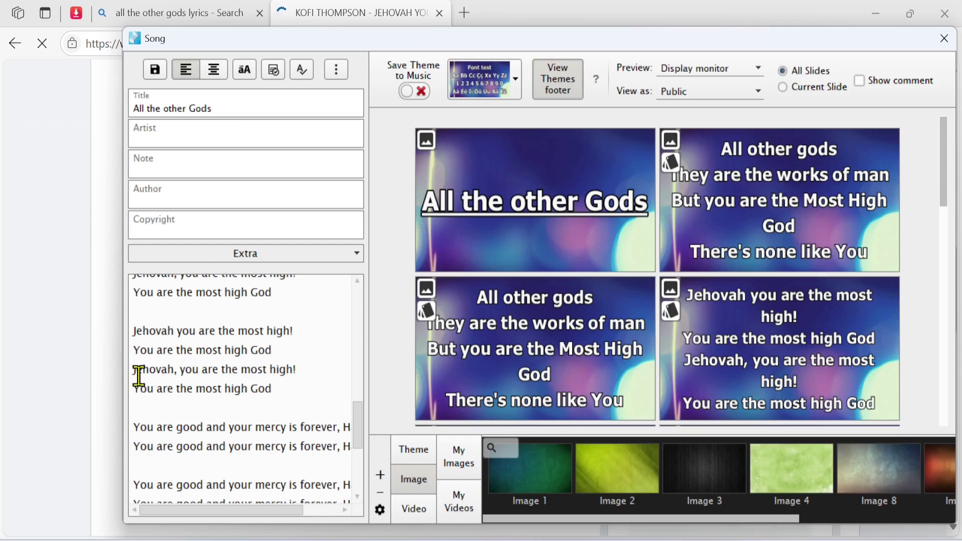
{"action": "scroll", "coordinate": [137, 376], "scroll_direction": "up", "scroll_amount": 5}
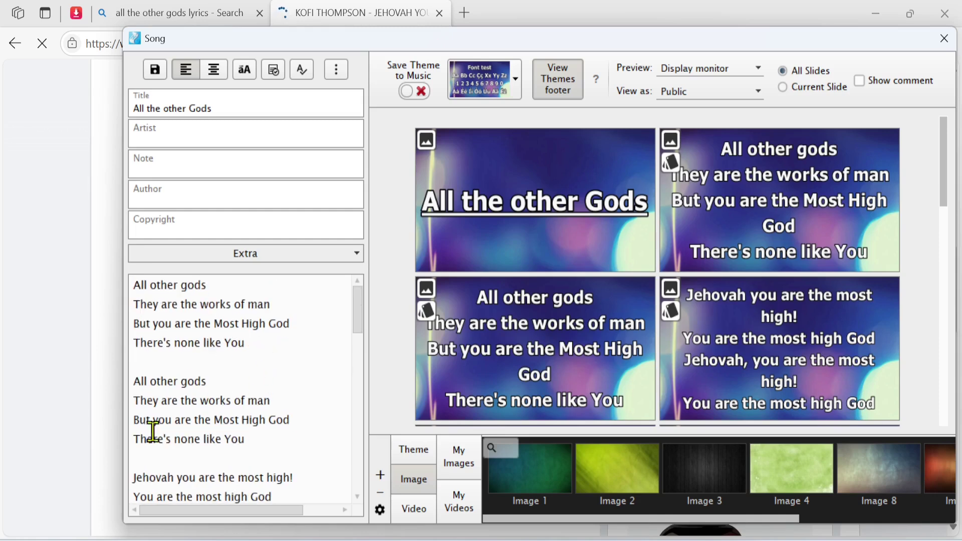
- Insert blank lines in the first, second and Jehovah stanzas, splitting each into two slides
{"action": "left_click", "coordinate": [135, 328]}
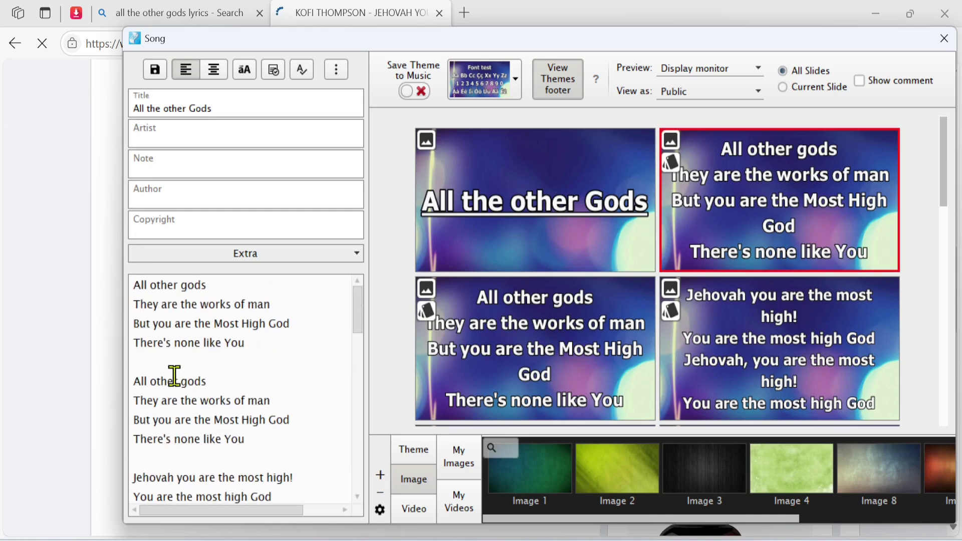
{"action": "key", "text": "Return"}
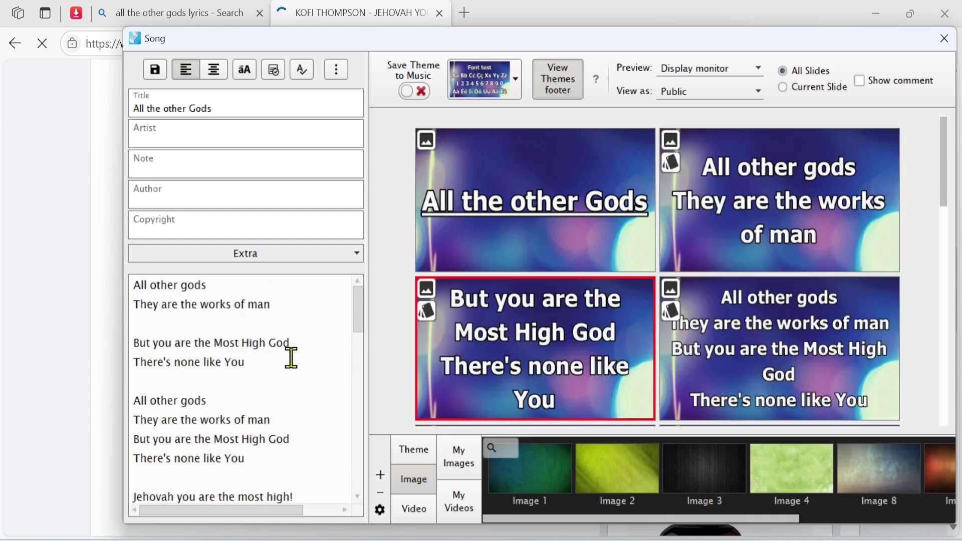
{"action": "scroll", "coordinate": [359, 354], "scroll_direction": "down", "scroll_amount": 1}
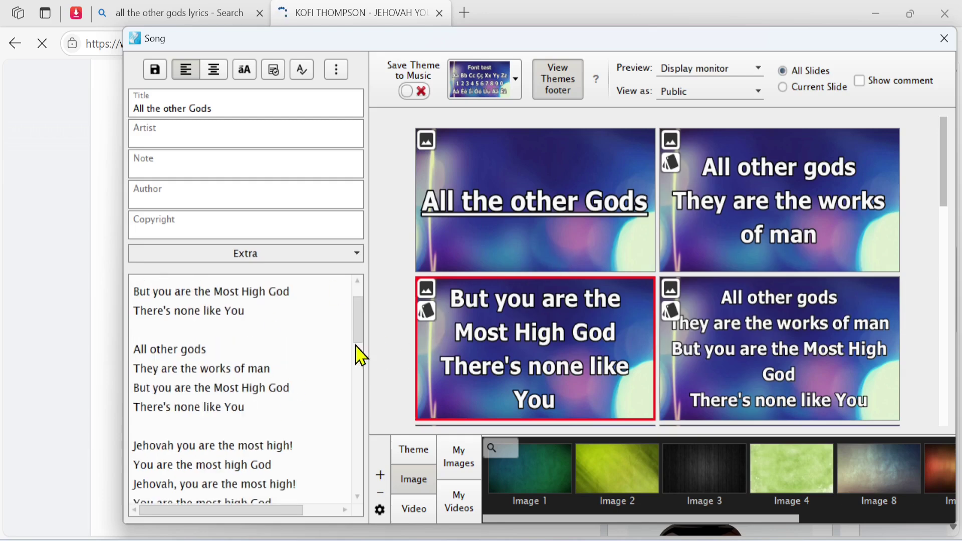
{"action": "left_click", "coordinate": [134, 388]}
{"action": "key", "text": "Return"}
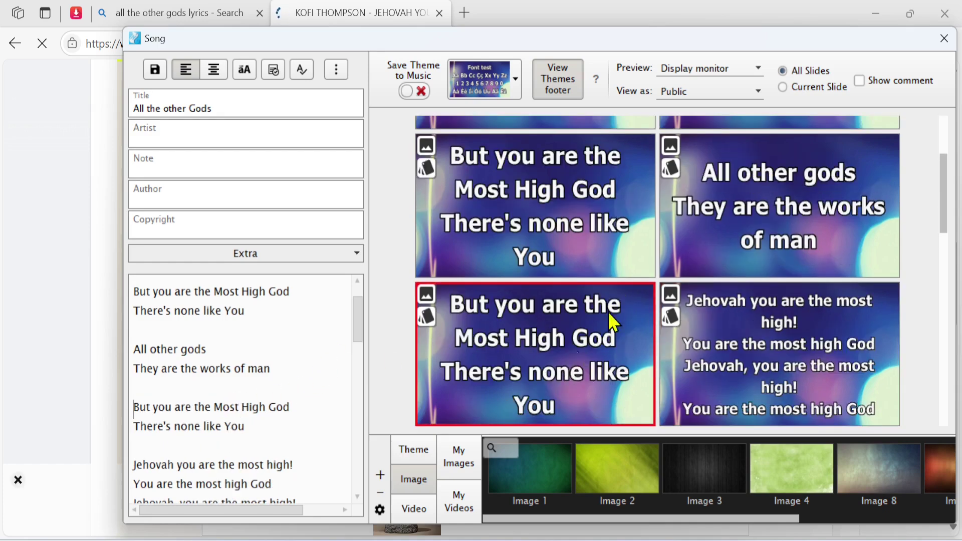
{"action": "scroll", "coordinate": [315, 395], "scroll_direction": "down", "scroll_amount": 3}
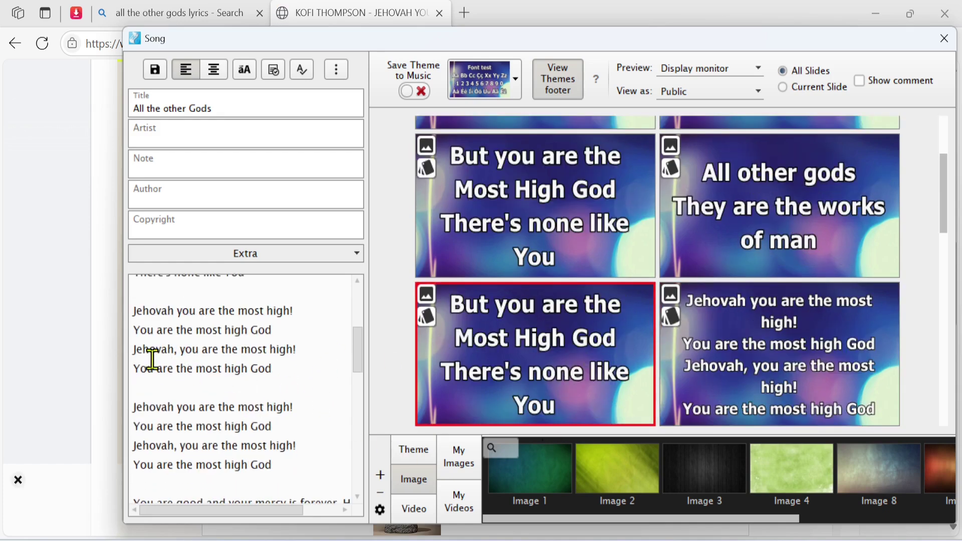
{"action": "left_click", "coordinate": [133, 353]}
{"action": "key", "text": "Return"}
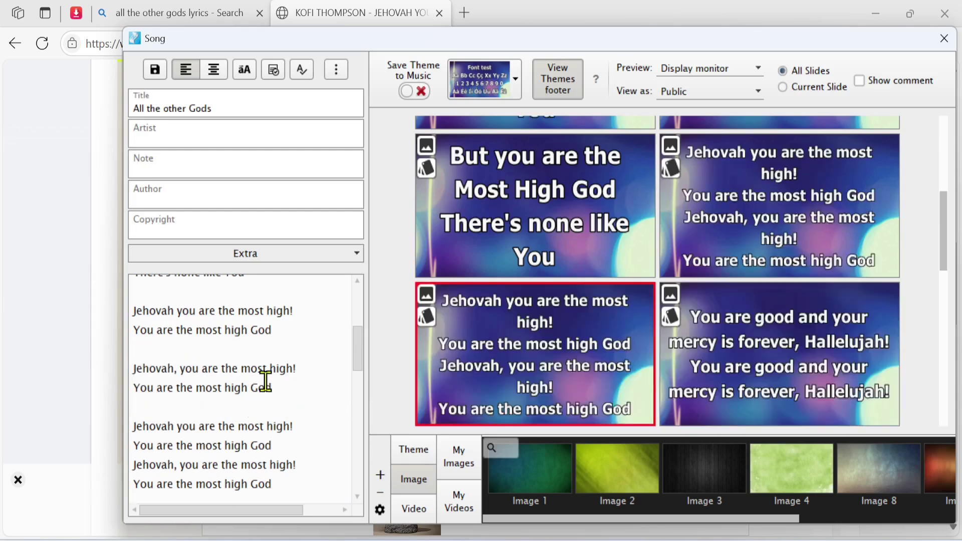
{"action": "scroll", "coordinate": [266, 376], "scroll_direction": "up", "scroll_amount": 3}
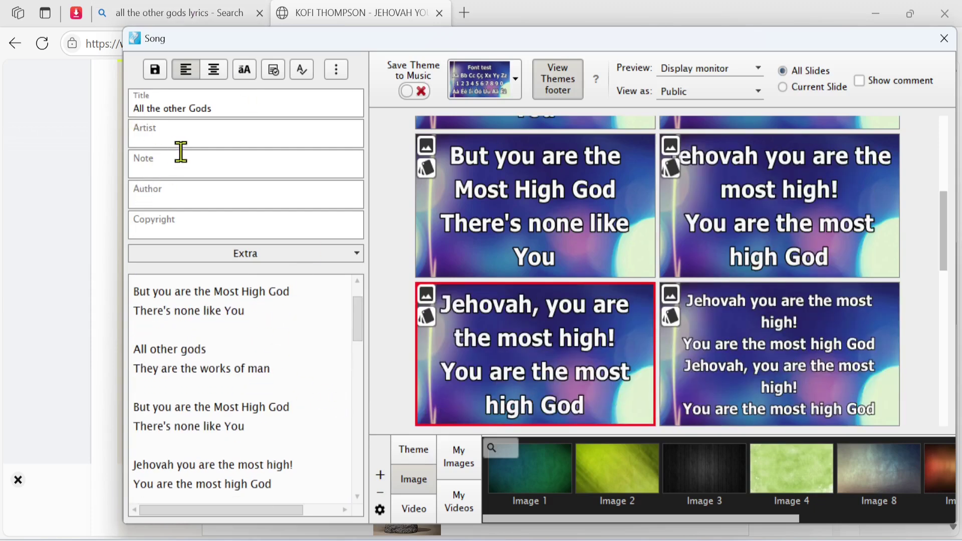
- Enter 'Vcc' as the song's artist and expand the Extra details section
{"action": "left_click", "coordinate": [188, 135]}
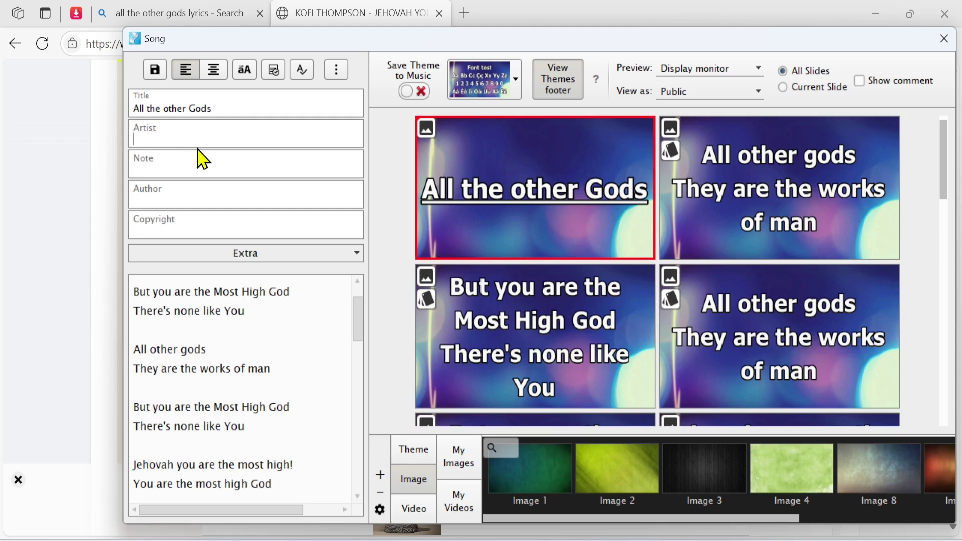
{"action": "type", "text": "Vcc"}
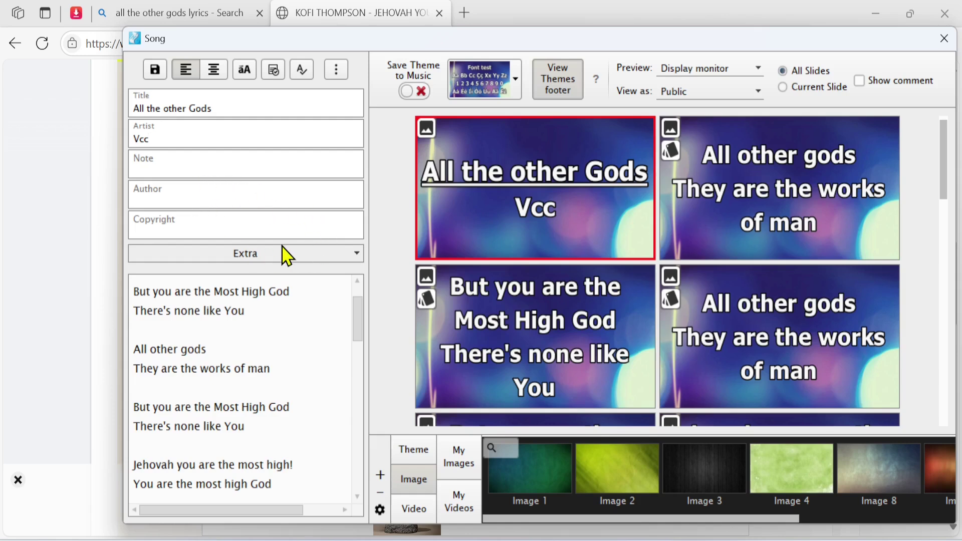
{"action": "left_click", "coordinate": [286, 254]}
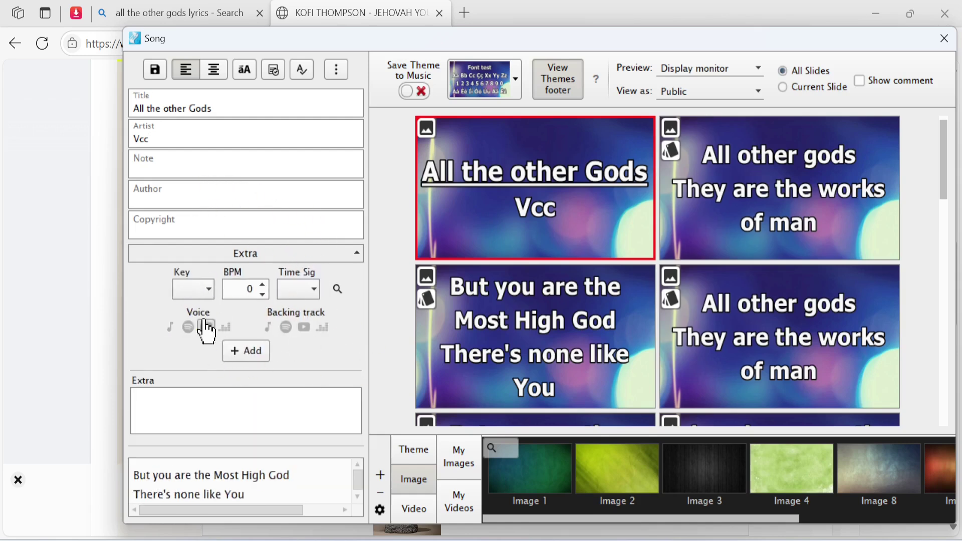
- Collapse the Extra section and apply the starry Theme 17 to the whole song
{"action": "left_click", "coordinate": [287, 258]}
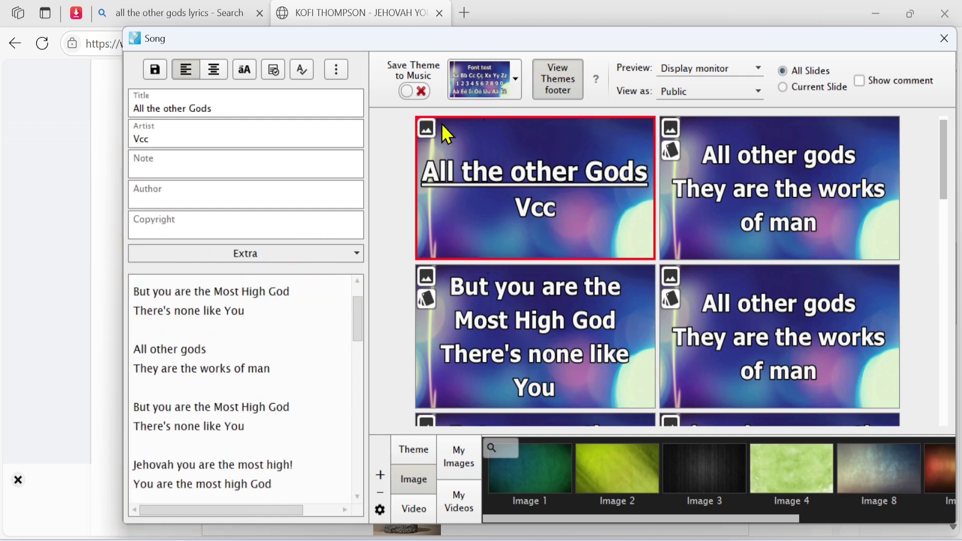
{"action": "left_click", "coordinate": [520, 82]}
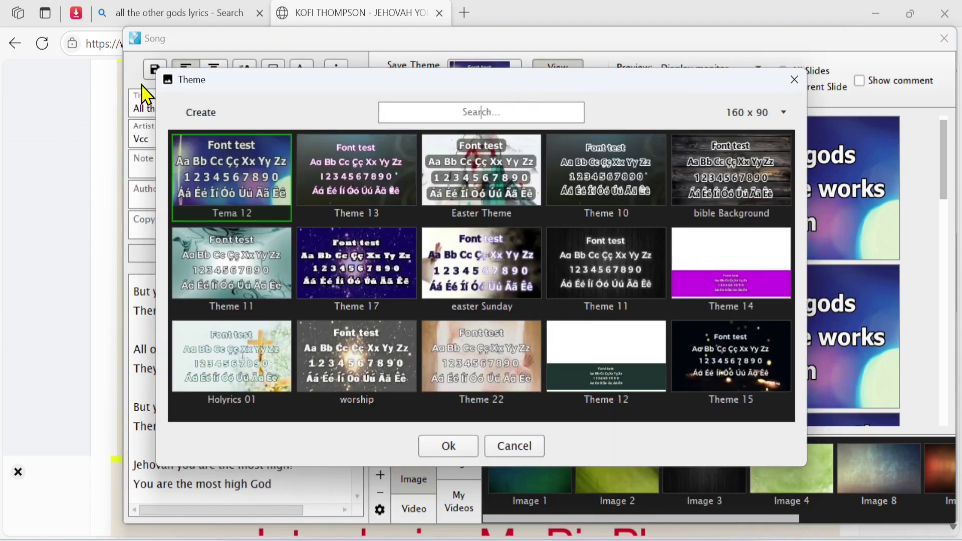
{"action": "double_click", "coordinate": [378, 262]}
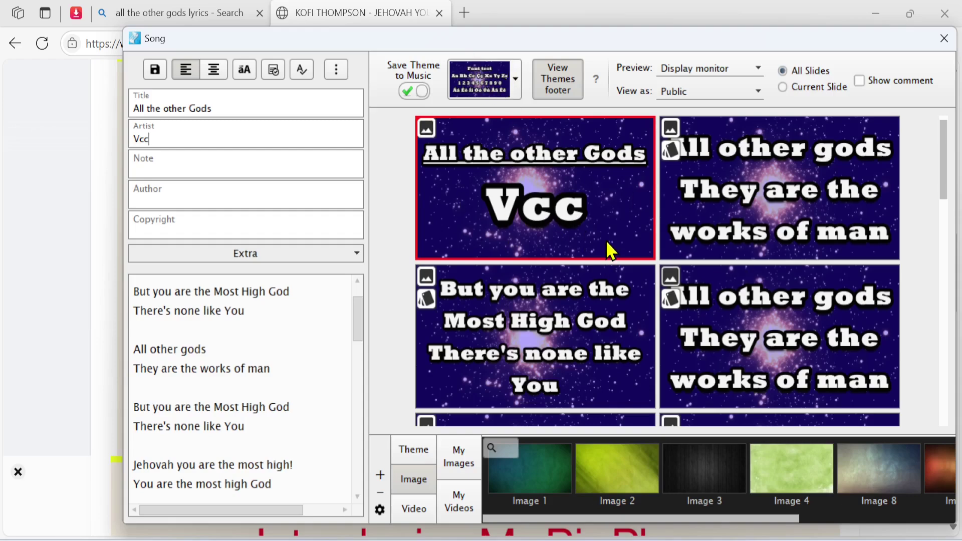
{"action": "scroll", "coordinate": [576, 260], "scroll_direction": "down", "scroll_amount": 2}
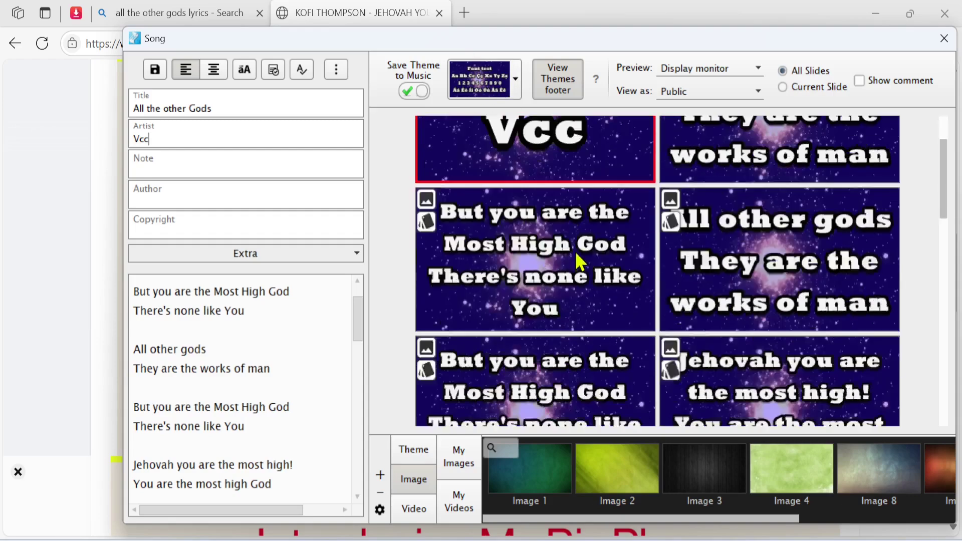
{"action": "scroll", "coordinate": [612, 265], "scroll_direction": "up", "scroll_amount": 2}
- Give the second slide easter Sunday, a later slide Theme 15, and the third slide worship backgrounds
{"action": "left_click", "coordinate": [671, 138]}
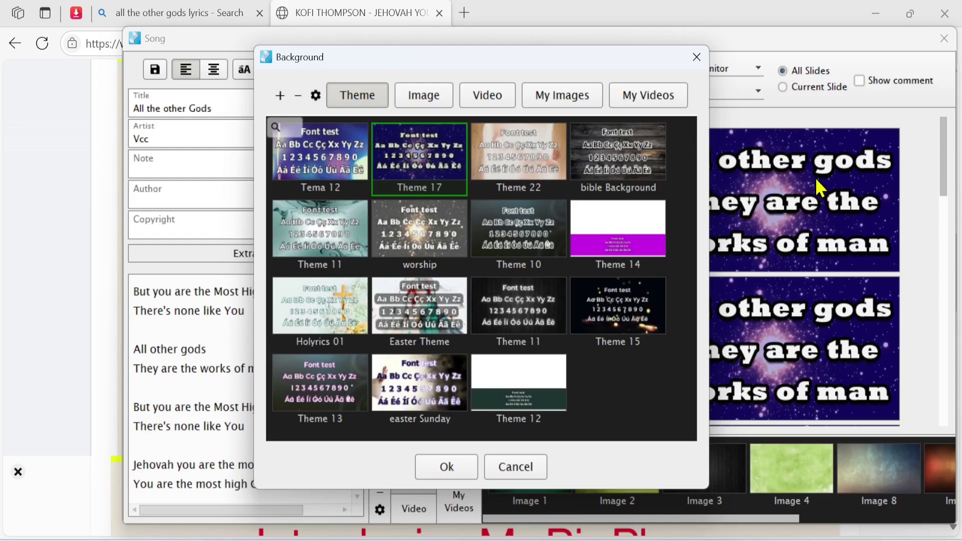
{"action": "double_click", "coordinate": [420, 382]}
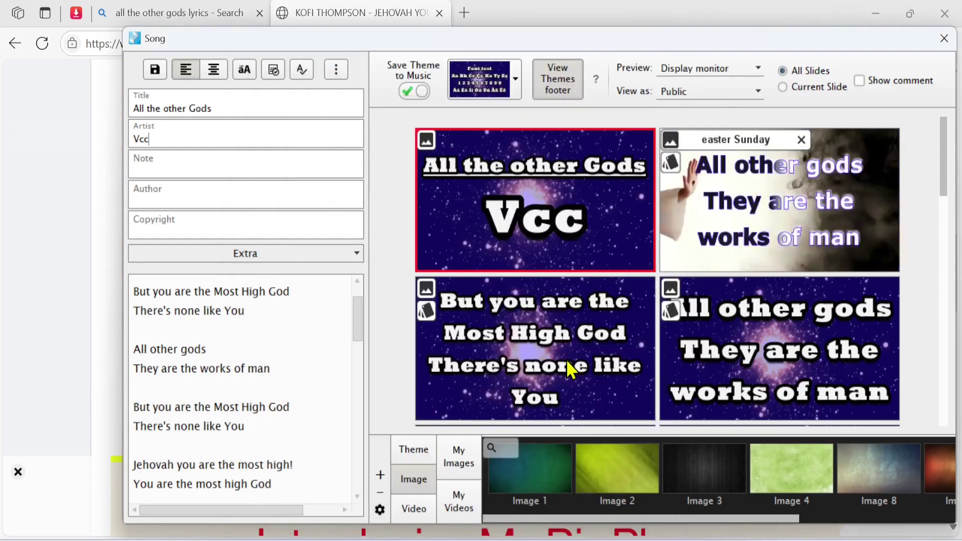
{"action": "scroll", "coordinate": [629, 316], "scroll_direction": "down", "scroll_amount": 3}
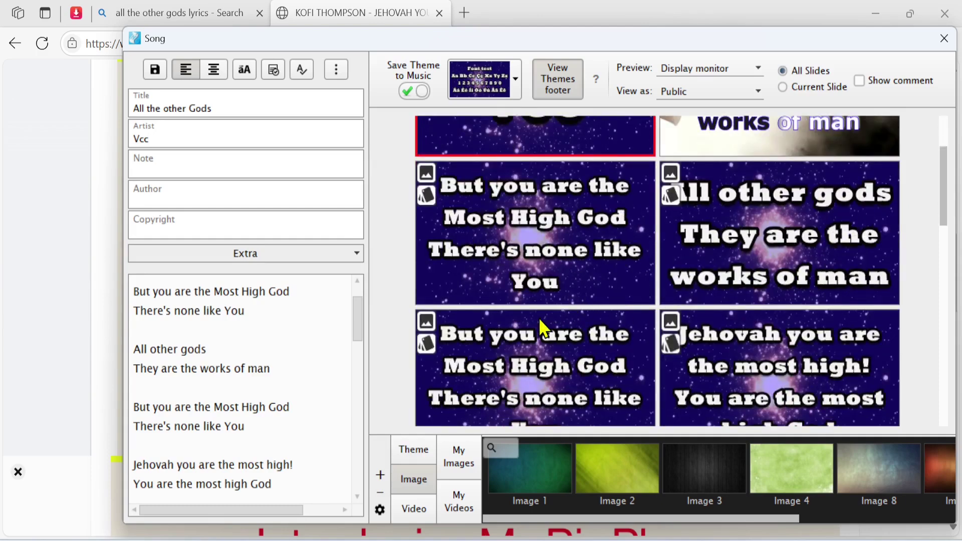
{"action": "left_click", "coordinate": [426, 322]}
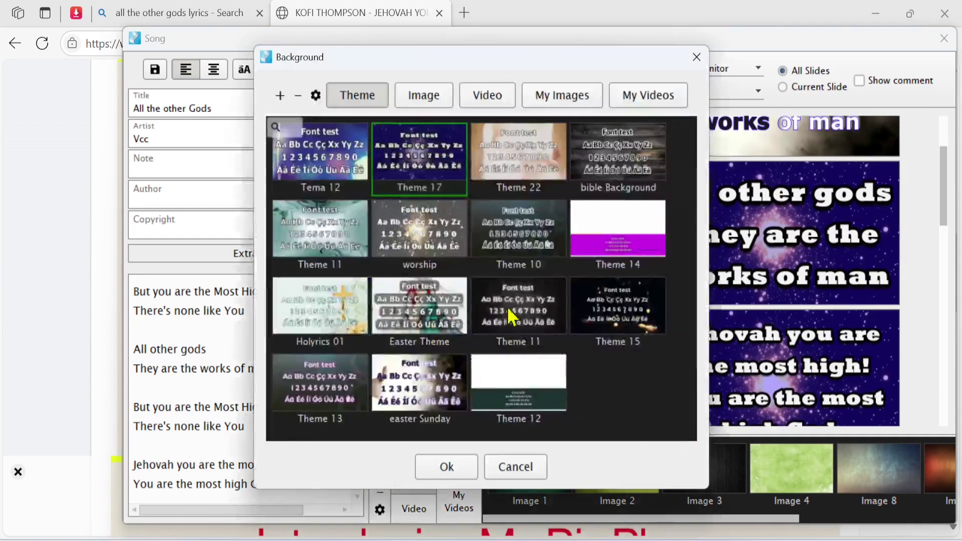
{"action": "double_click", "coordinate": [635, 302]}
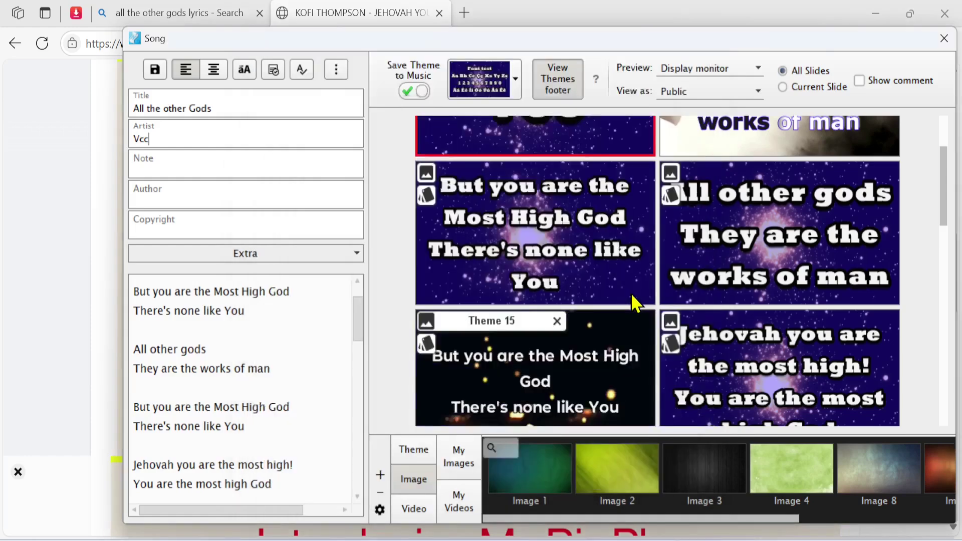
{"action": "scroll", "coordinate": [704, 326], "scroll_direction": "down", "scroll_amount": 4}
{"action": "scroll", "coordinate": [707, 326], "scroll_direction": "up", "scroll_amount": 5}
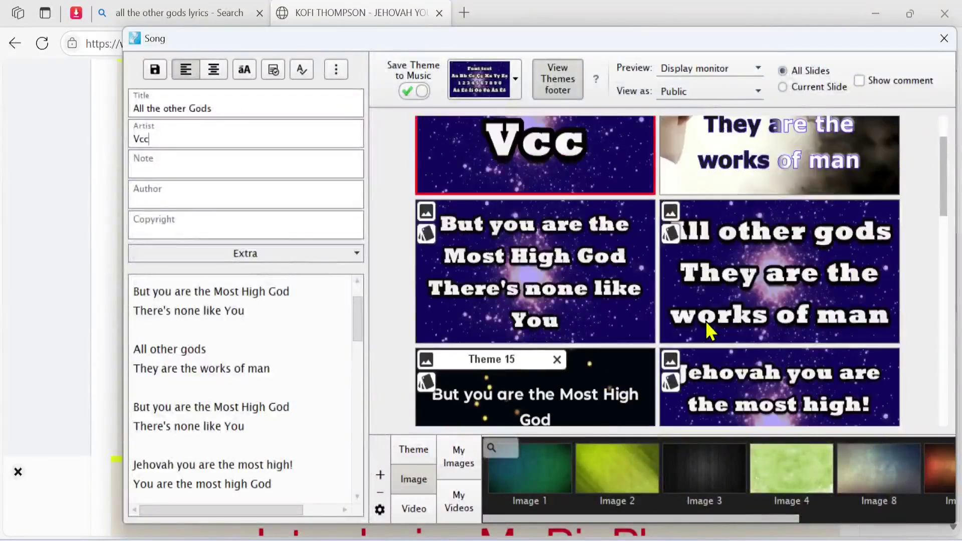
{"action": "left_click", "coordinate": [429, 218]}
{"action": "double_click", "coordinate": [423, 230]}
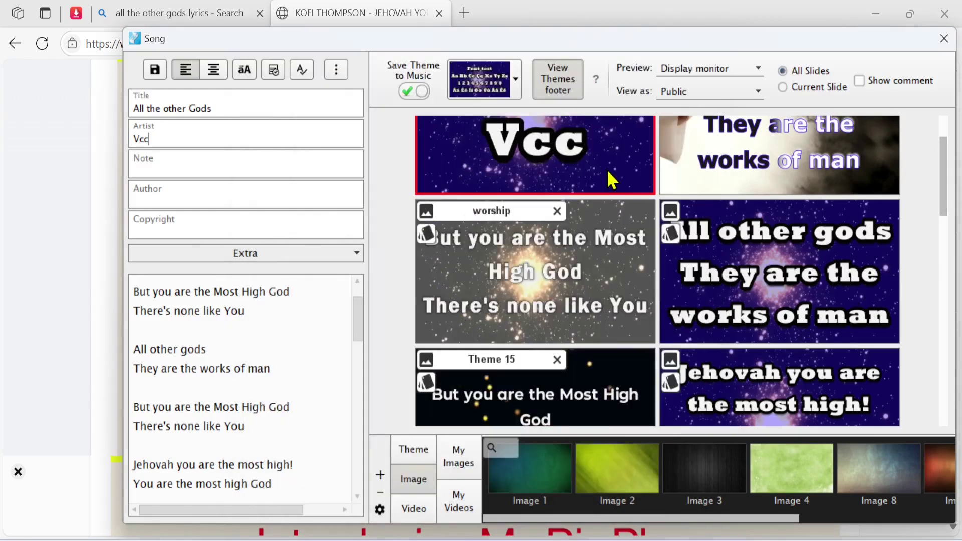
{"action": "left_click", "coordinate": [730, 93]}
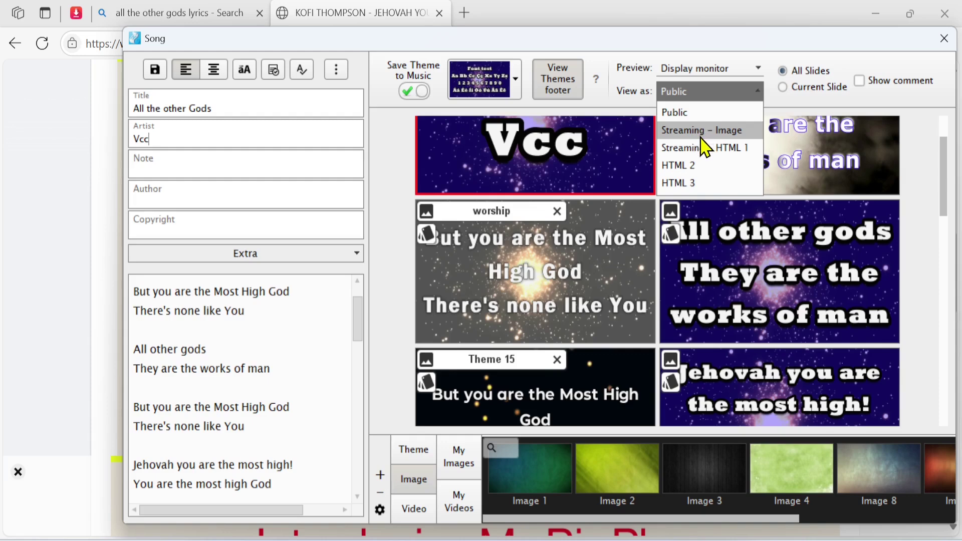
{"action": "left_click", "coordinate": [780, 89]}
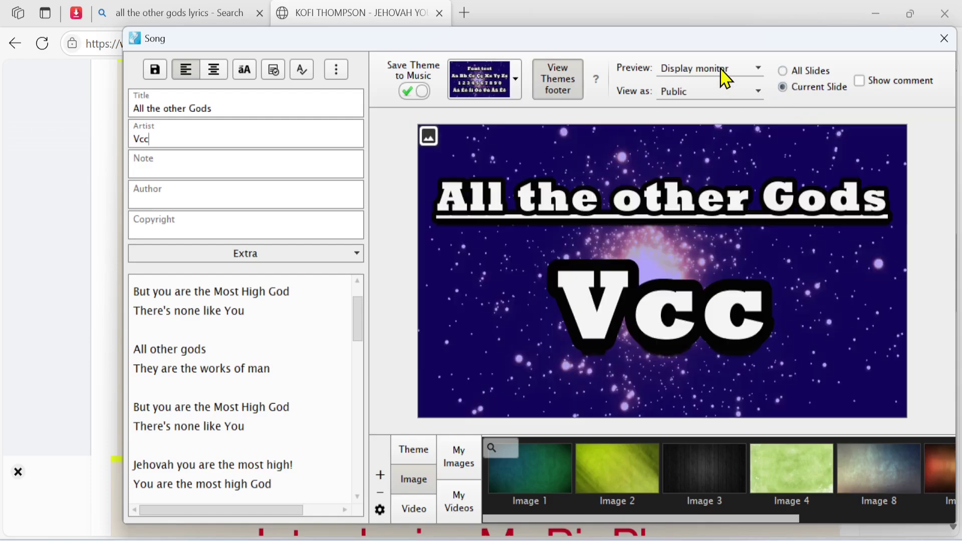
{"action": "left_click", "coordinate": [783, 71]}
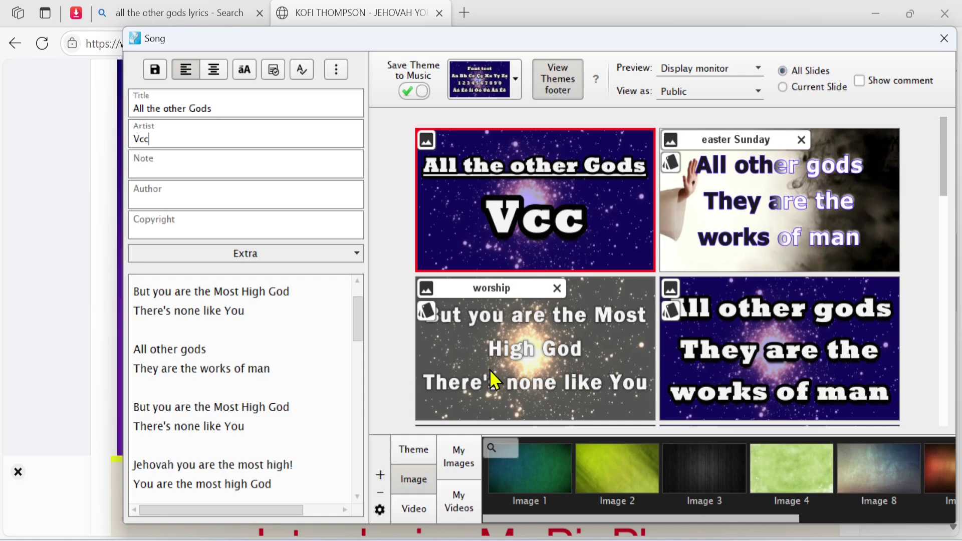
- Save 'All the other Gods' by Vcc to the song library
{"action": "left_click", "coordinate": [157, 70]}
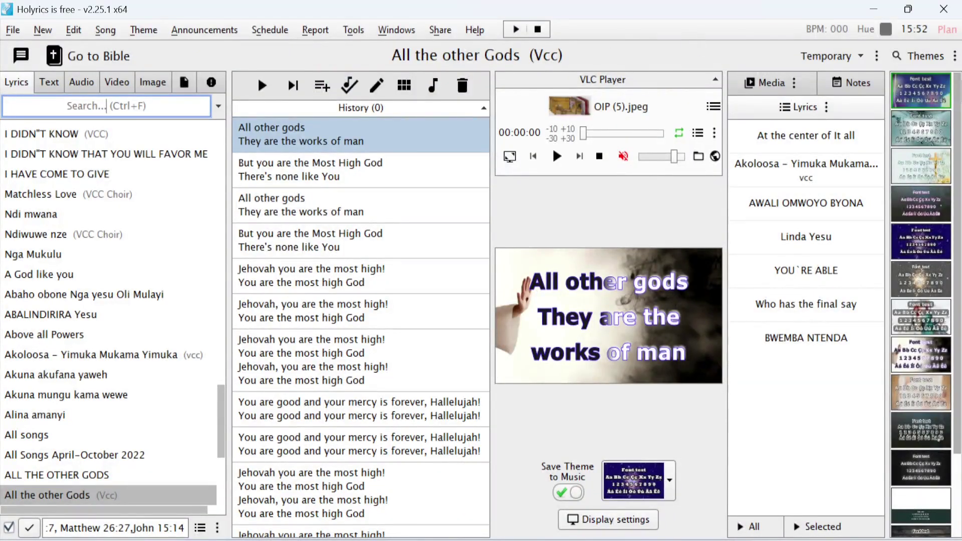
- Start a new theme and browse its pattern, stock, video and image backgrounds without choosing one
{"action": "left_click", "coordinate": [952, 56]}
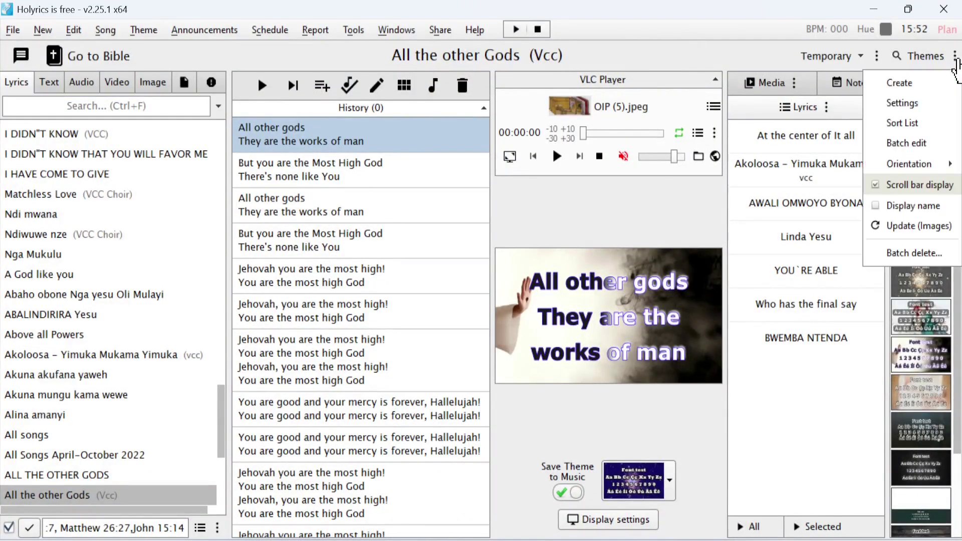
{"action": "left_click", "coordinate": [909, 83]}
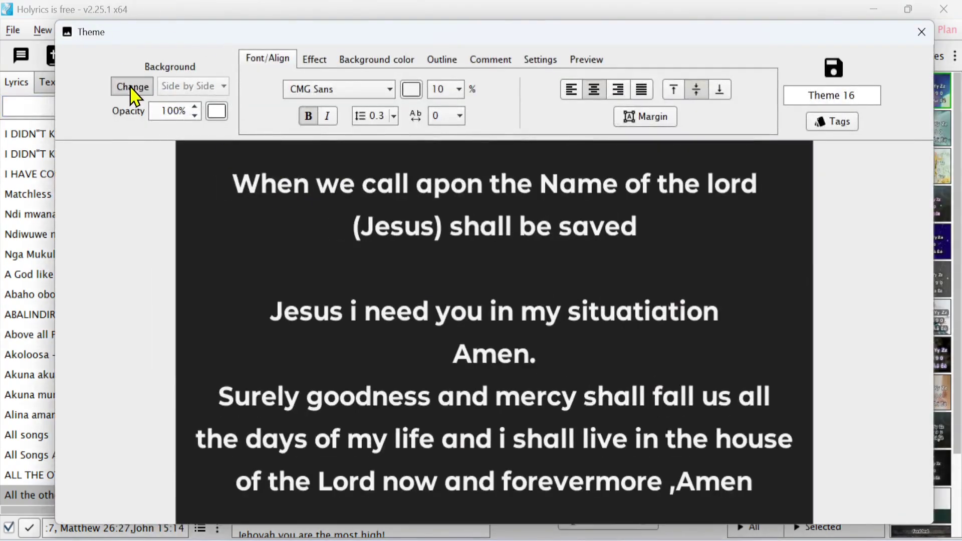
{"action": "left_click", "coordinate": [132, 87]}
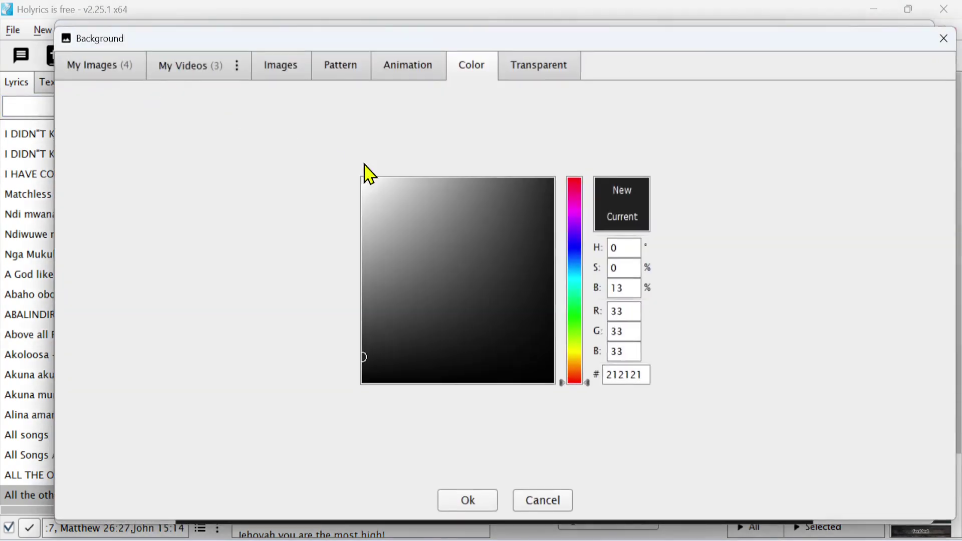
{"action": "left_click", "coordinate": [329, 72]}
{"action": "left_click", "coordinate": [284, 71]}
{"action": "left_click", "coordinate": [219, 71]}
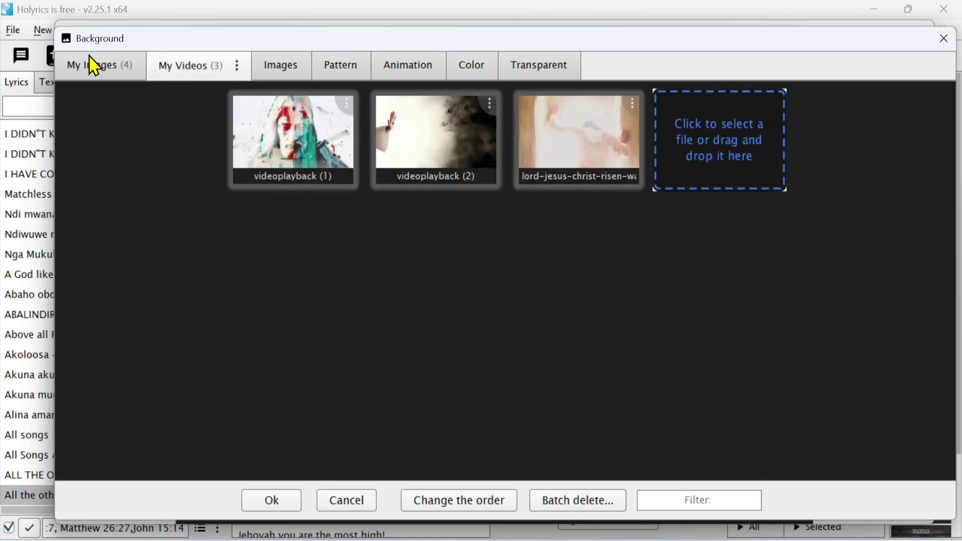
{"action": "left_click", "coordinate": [93, 65]}
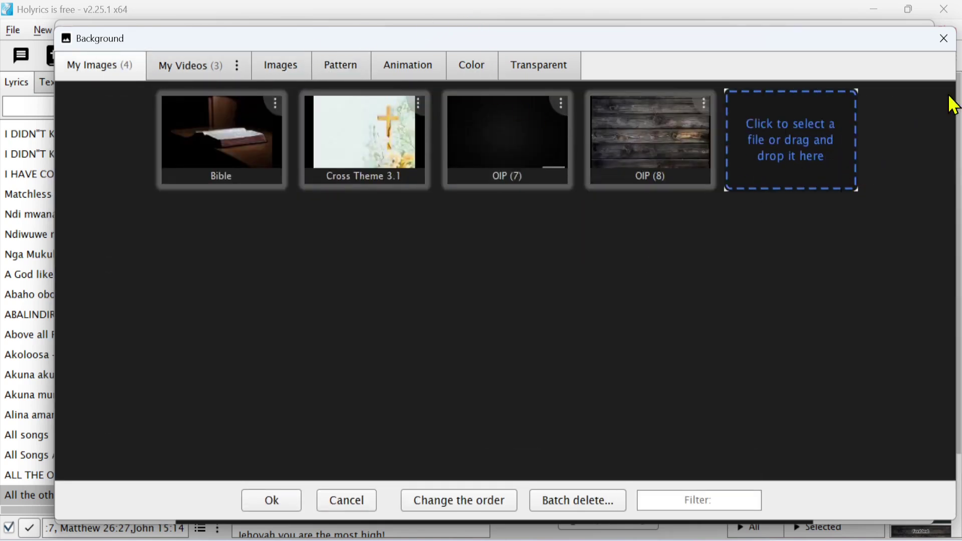
{"action": "left_click", "coordinate": [944, 38]}
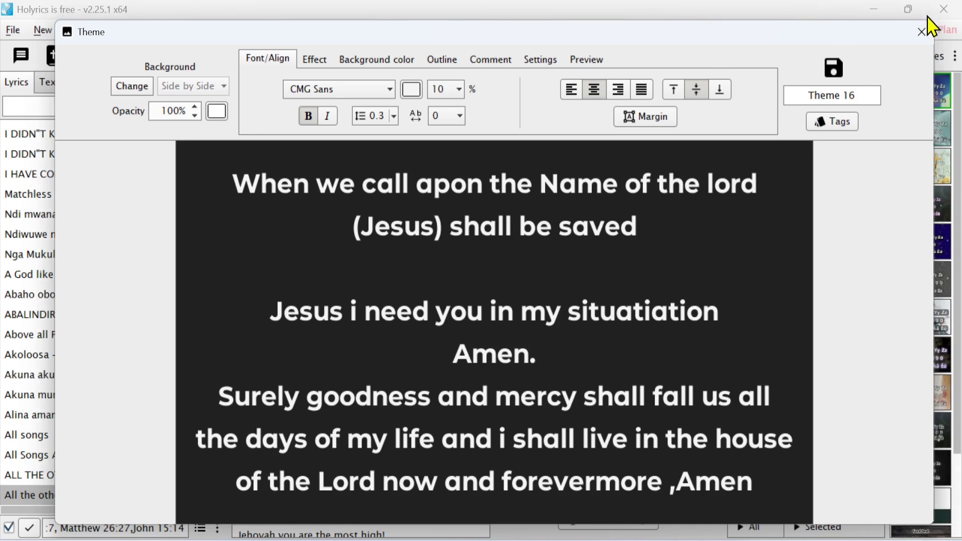
- Close the new theme editor, answer its save prompt, and begin closing Holyrics
{"action": "left_click", "coordinate": [919, 32]}
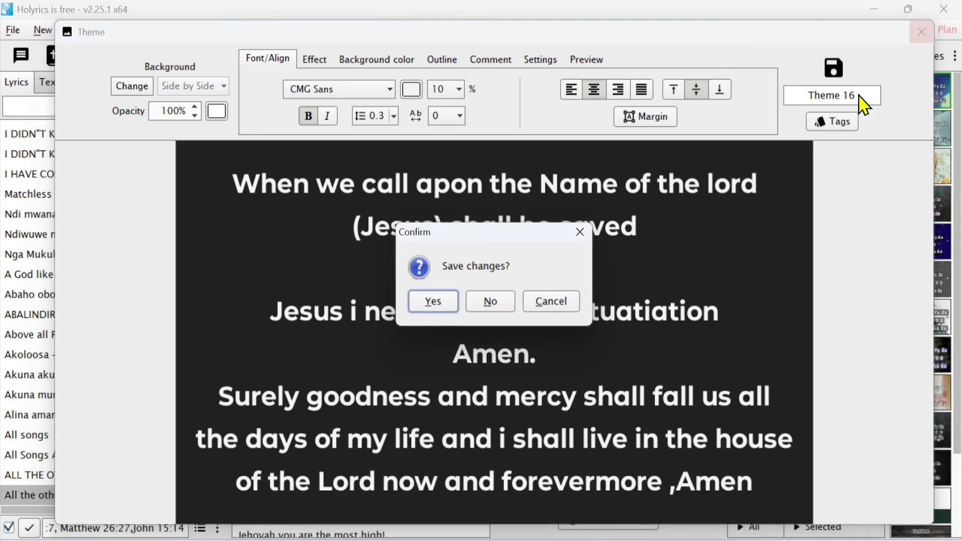
{"action": "left_click", "coordinate": [488, 304]}
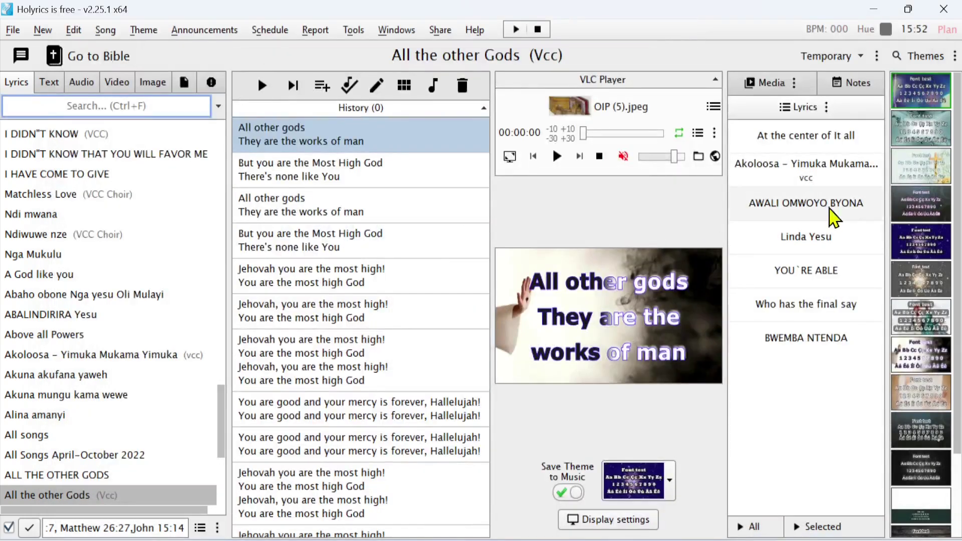
{"action": "left_click", "coordinate": [936, 11]}
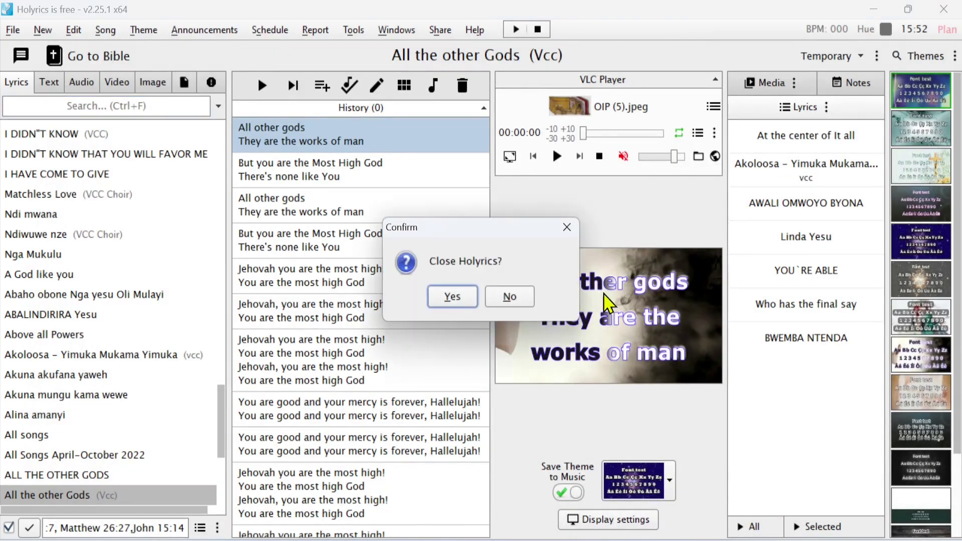